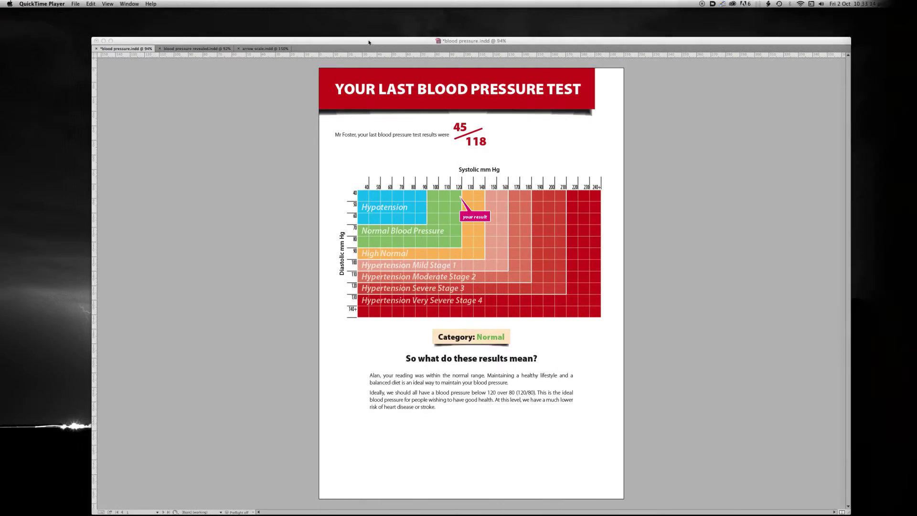
Bring InDesign forward with blood pressure.indd showing the 45/118 record preview
{"action": "left_click", "coordinate": [369, 43]}
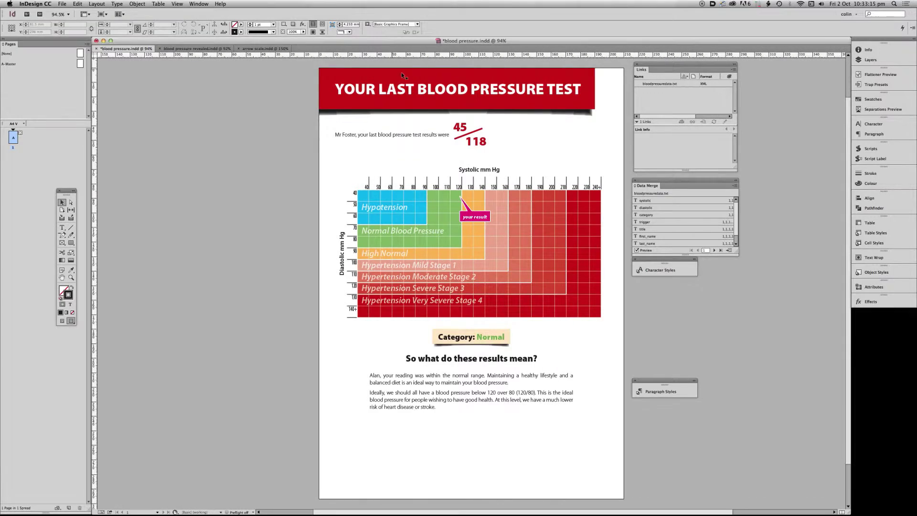
Step through about two dozen merge records, watching readings, category and 'your result' marker update
{"action": "left_click", "coordinate": [715, 250]}
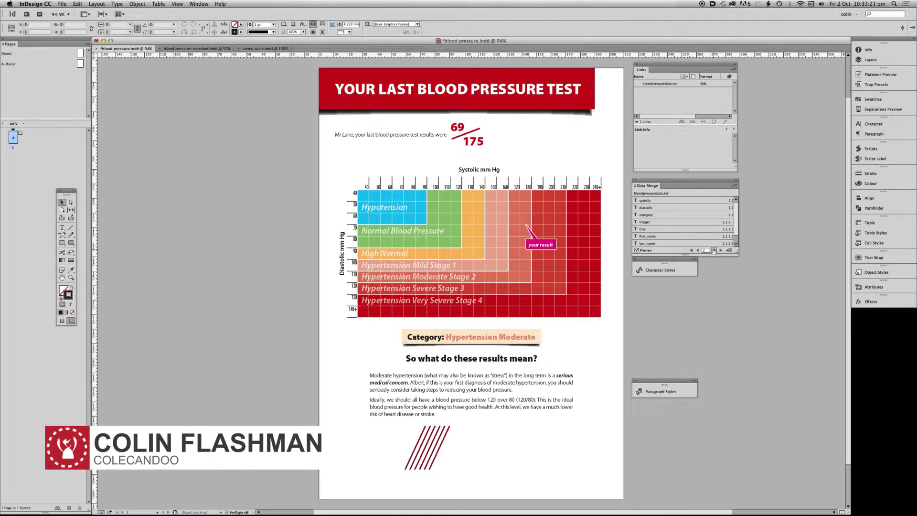
{"action": "left_click", "coordinate": [715, 250]}
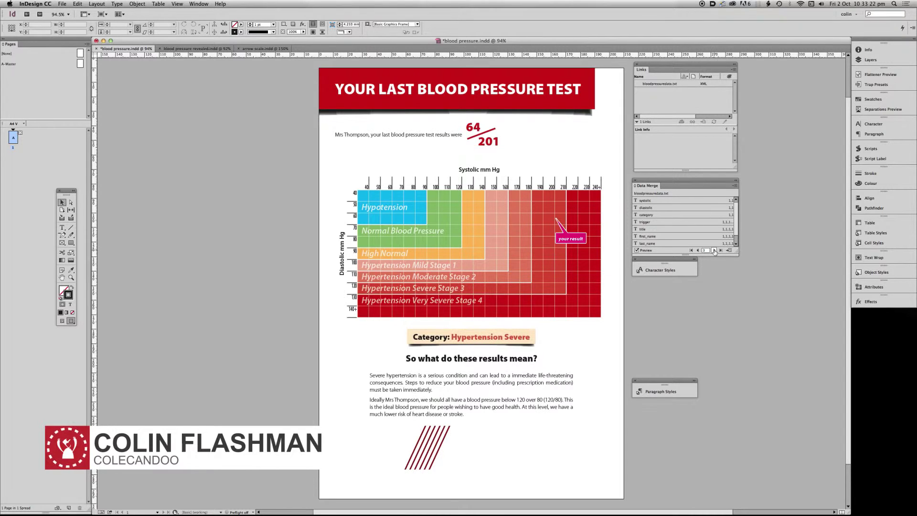
{"action": "left_click", "coordinate": [714, 251]}
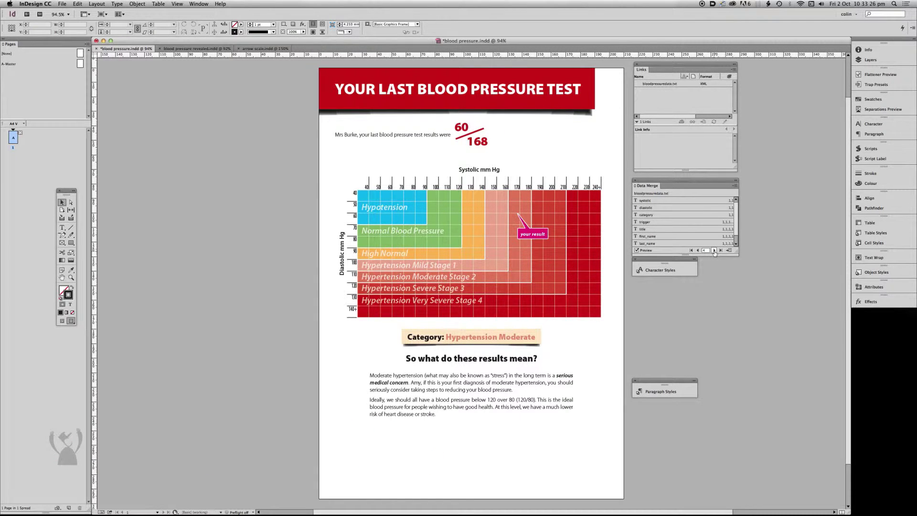
{"action": "left_click", "coordinate": [714, 251]}
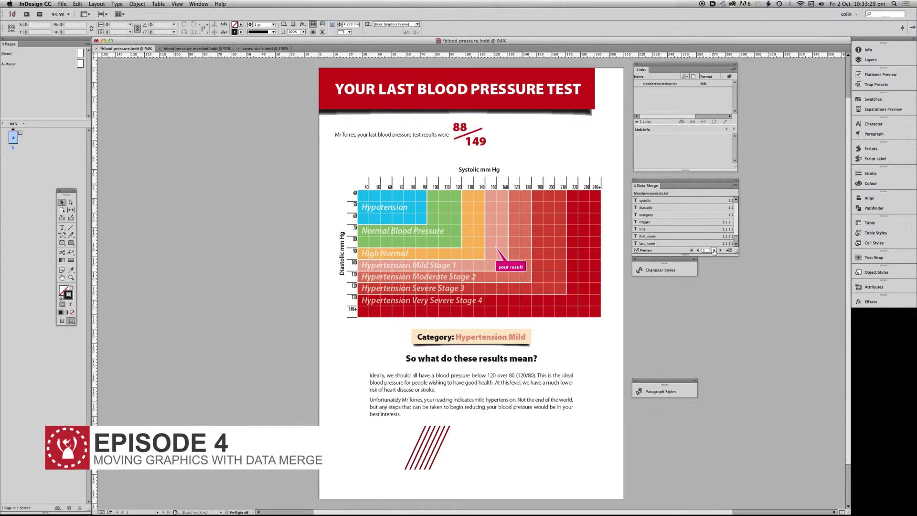
{"action": "left_click", "coordinate": [714, 251]}
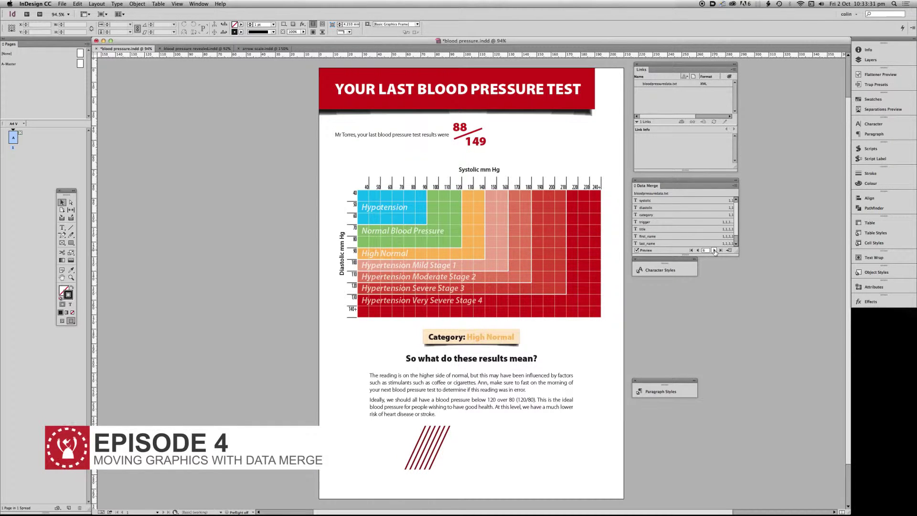
{"action": "left_click", "coordinate": [715, 251]}
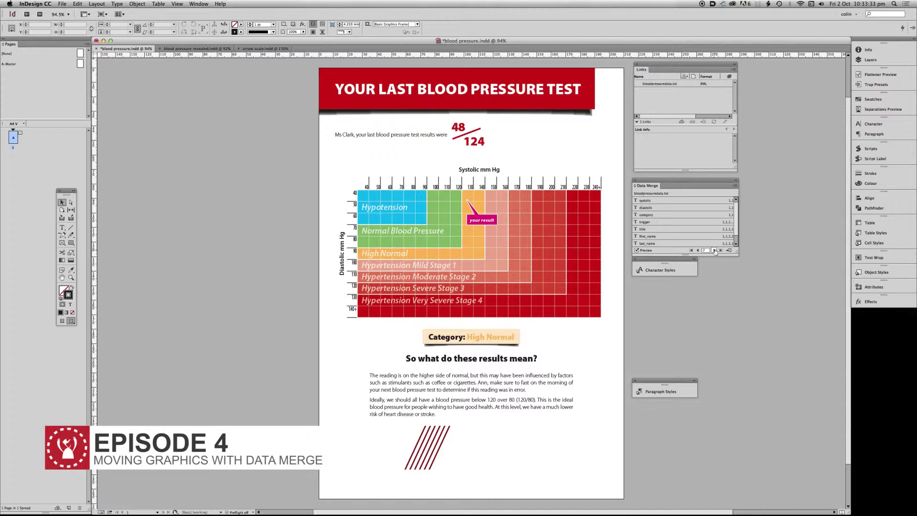
{"action": "left_click", "coordinate": [715, 251]}
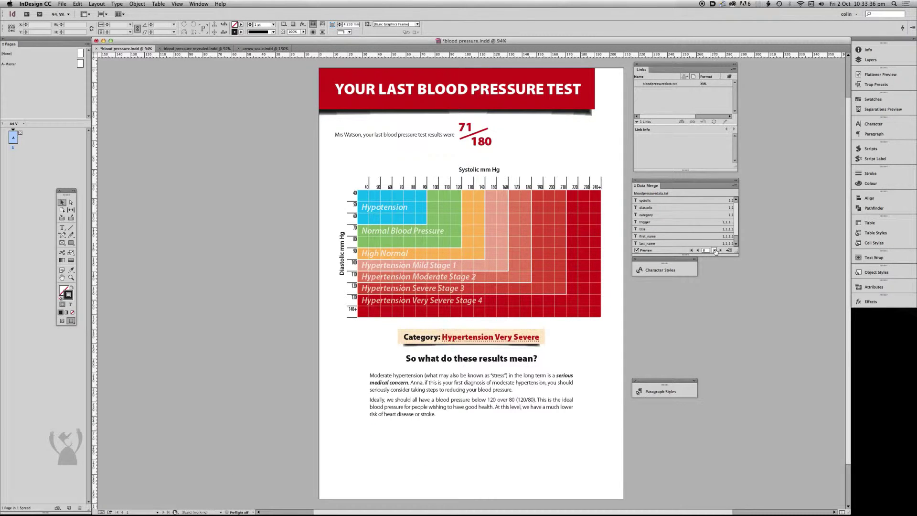
{"action": "left_click", "coordinate": [716, 250]}
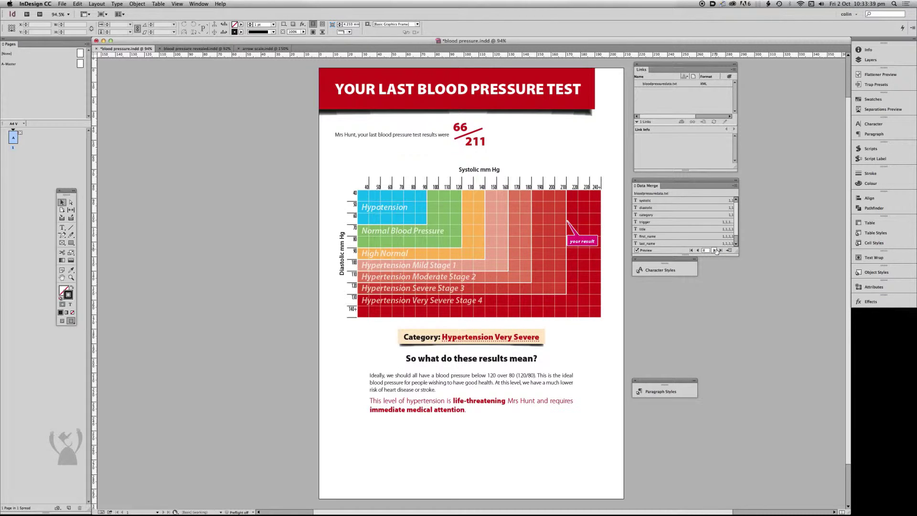
{"action": "left_click", "coordinate": [717, 251]}
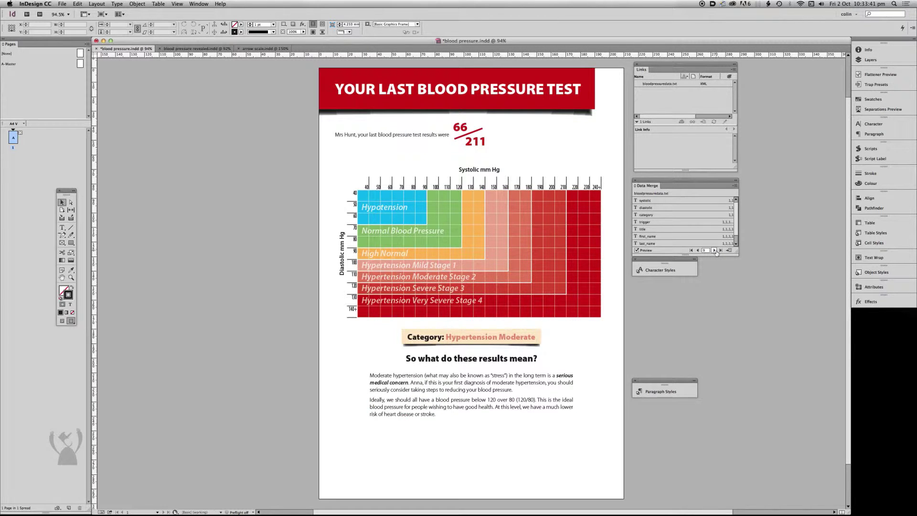
{"action": "left_click", "coordinate": [715, 250]}
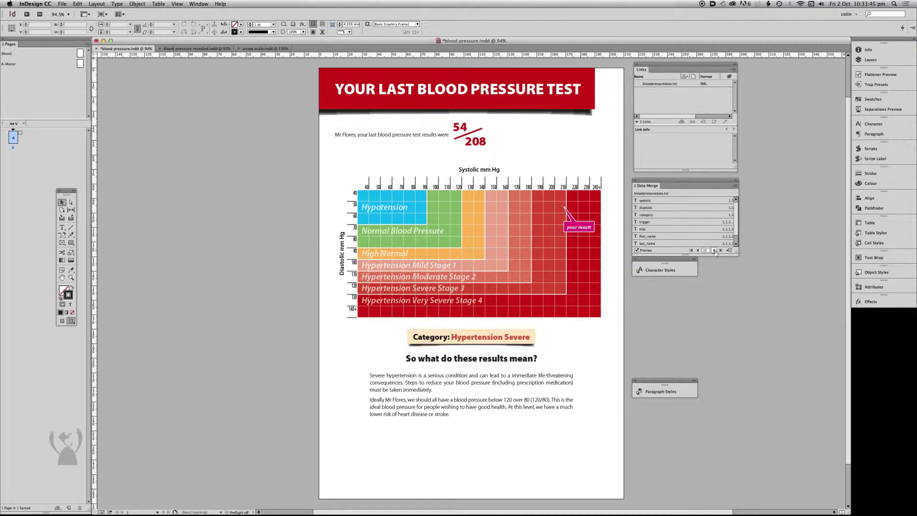
{"action": "left_click", "coordinate": [715, 251]}
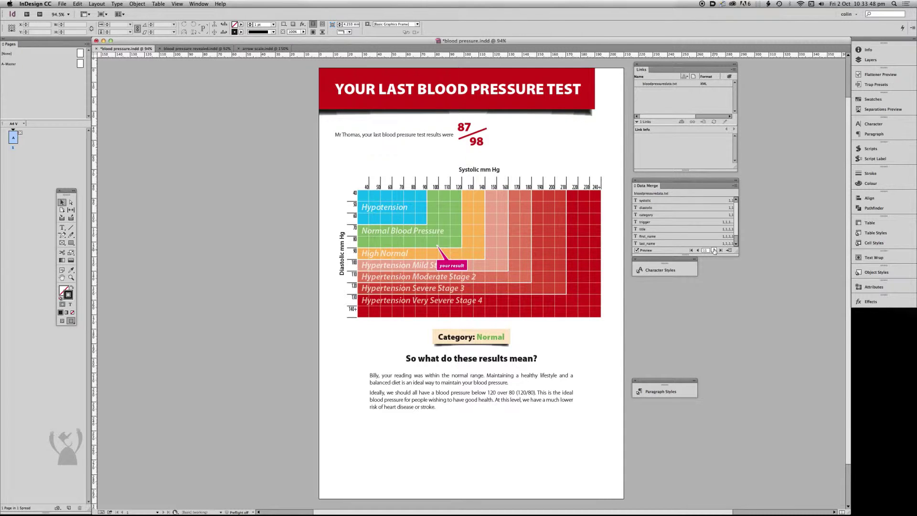
{"action": "left_click", "coordinate": [715, 251]}
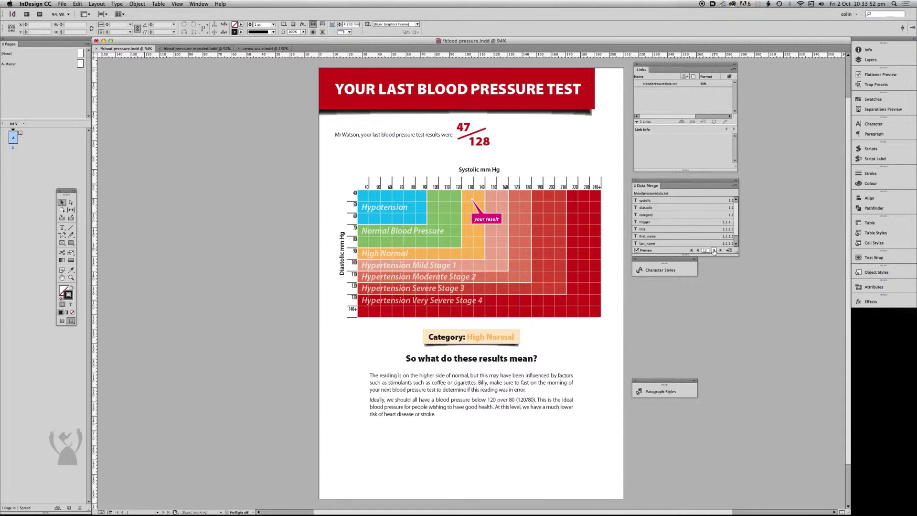
{"action": "left_click", "coordinate": [714, 251]}
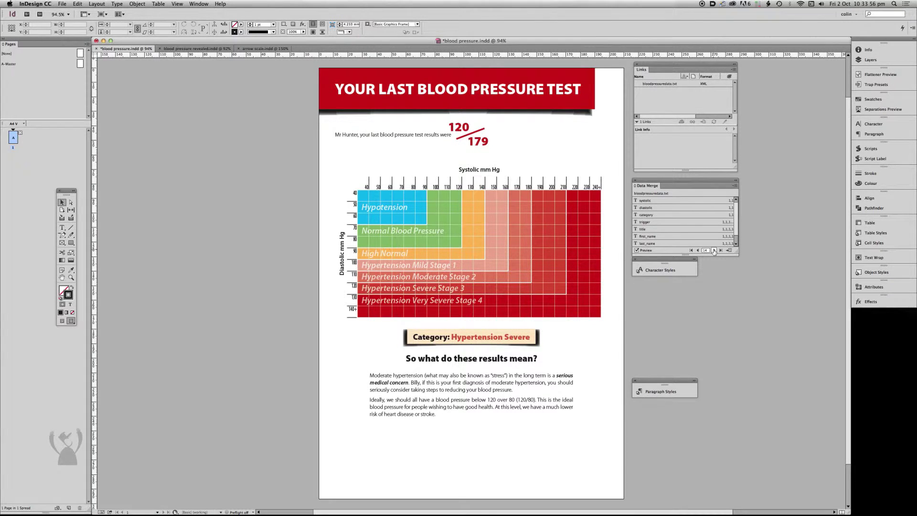
{"action": "left_click", "coordinate": [715, 250]}
{"action": "left_click", "coordinate": [715, 250]}
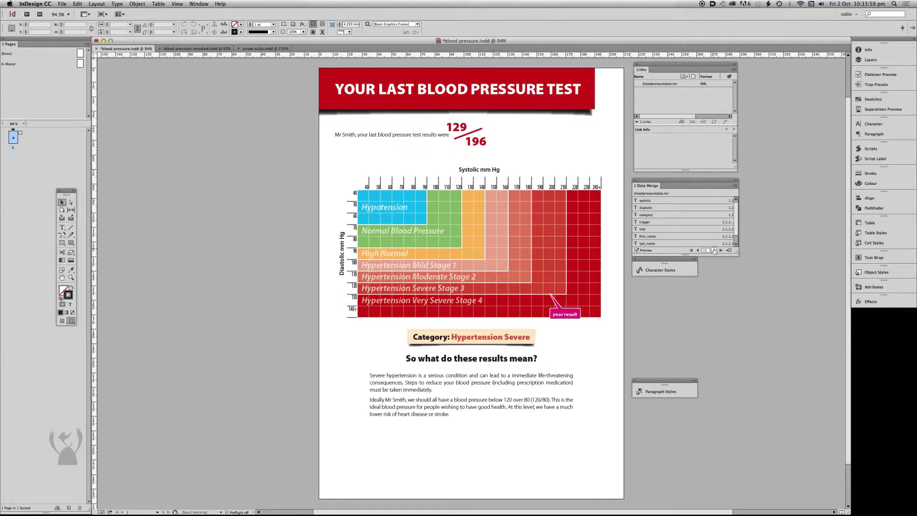
{"action": "left_click", "coordinate": [715, 250]}
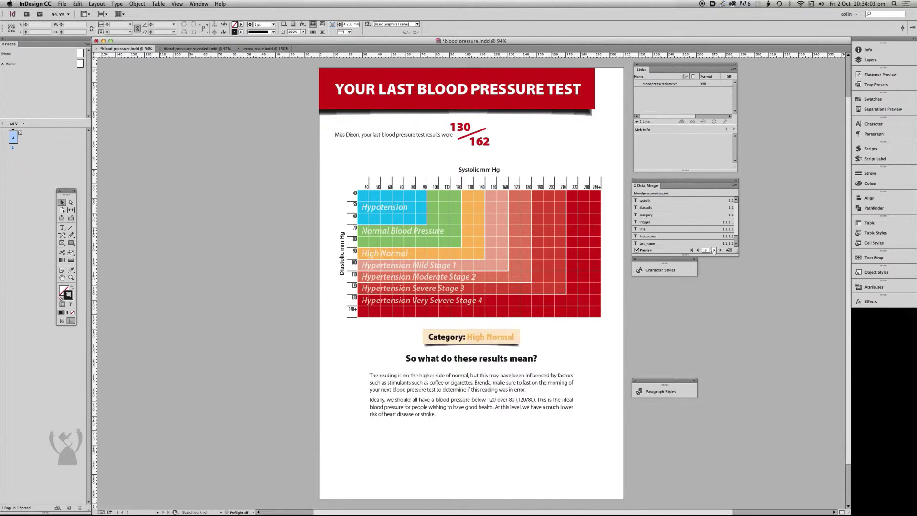
{"action": "left_click", "coordinate": [715, 251]}
{"action": "left_click", "coordinate": [714, 250]}
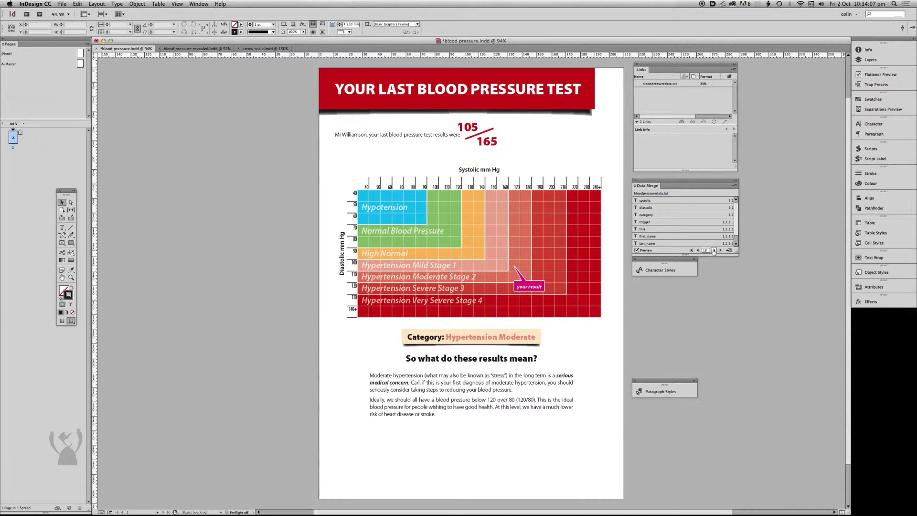
{"action": "left_click", "coordinate": [715, 250]}
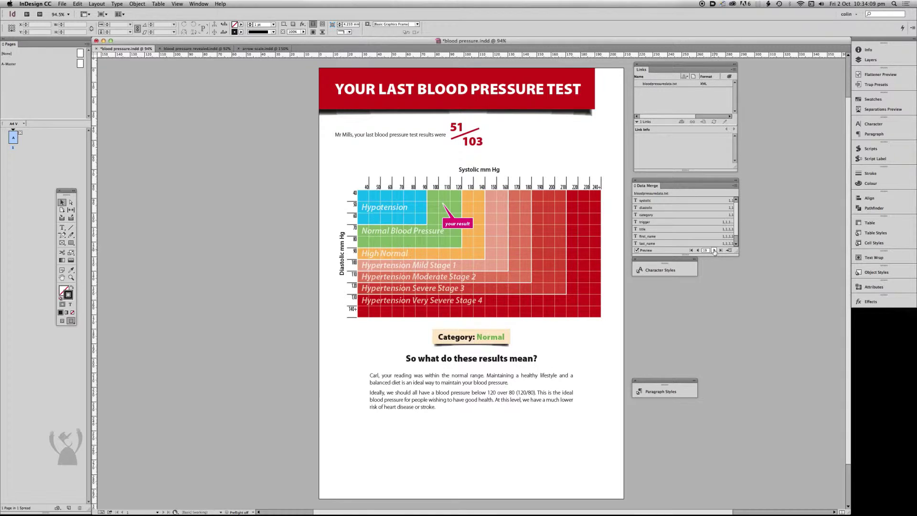
{"action": "left_click", "coordinate": [715, 250]}
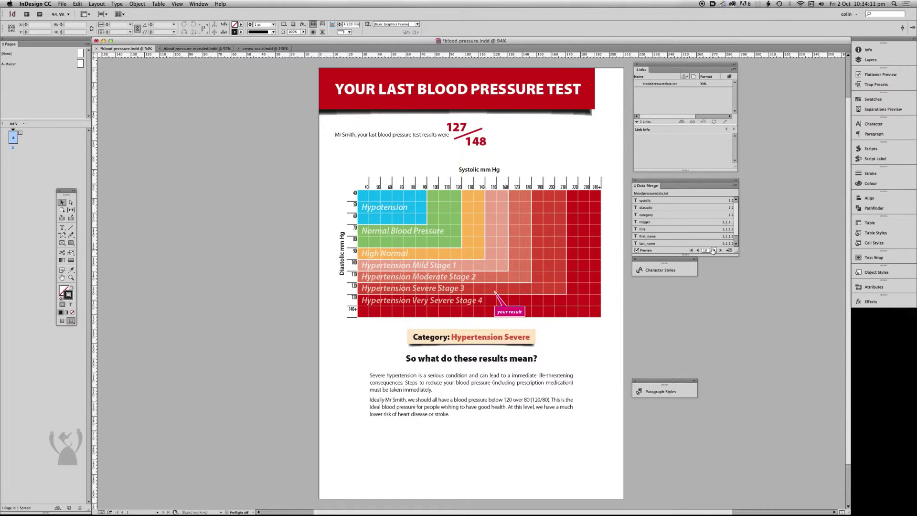
{"action": "left_click", "coordinate": [715, 251]}
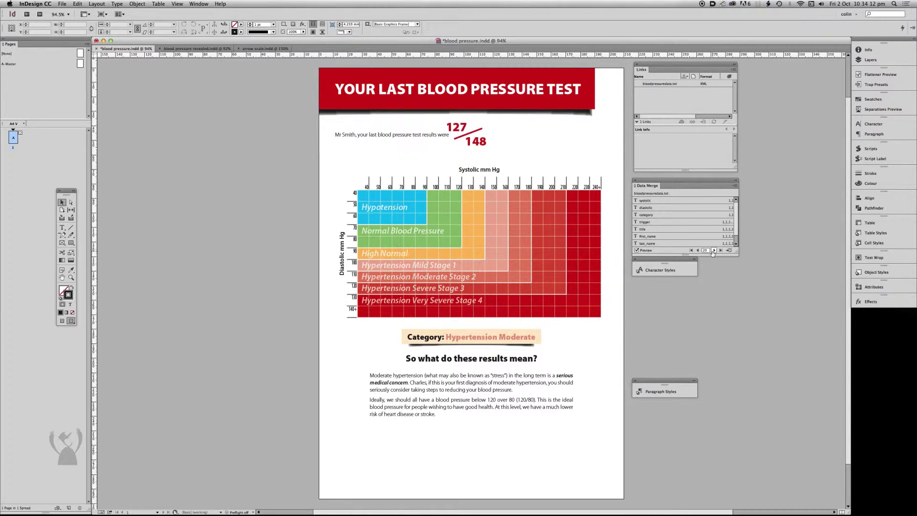
{"action": "left_click", "coordinate": [714, 250]}
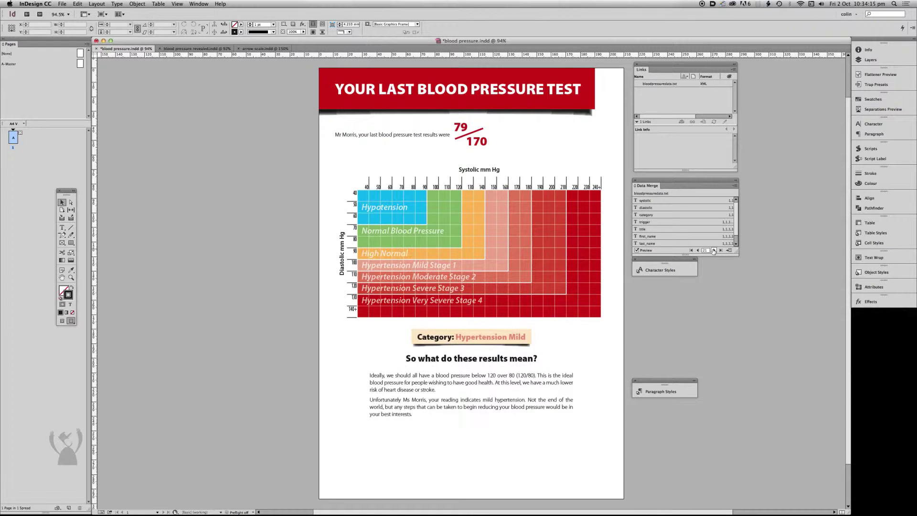
{"action": "left_click", "coordinate": [715, 251]}
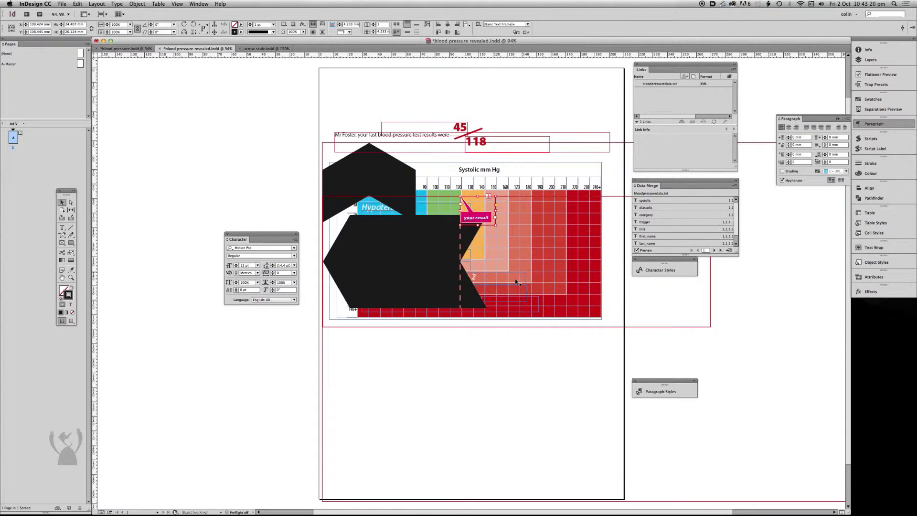
{"action": "left_click", "coordinate": [365, 250]}
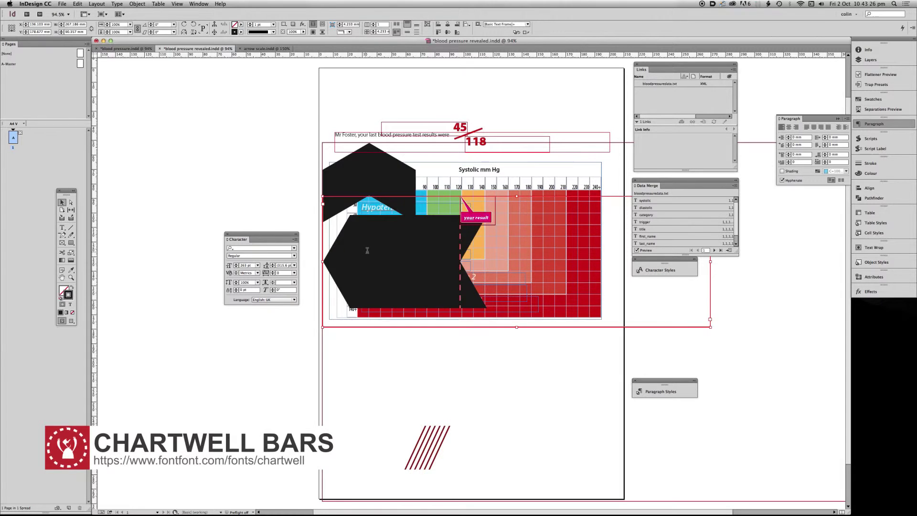
{"action": "triple_click", "coordinate": [366, 250]}
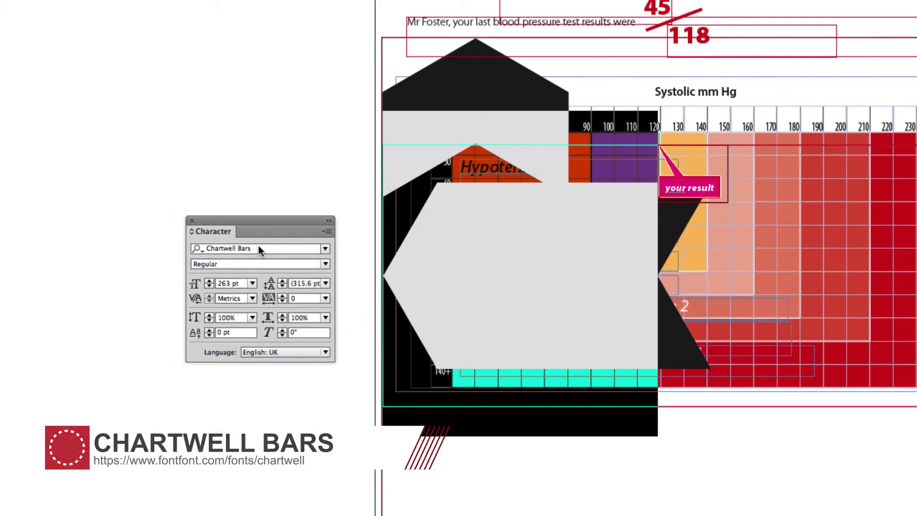
{"action": "left_click", "coordinate": [325, 248]}
{"action": "left_click", "coordinate": [283, 288]}
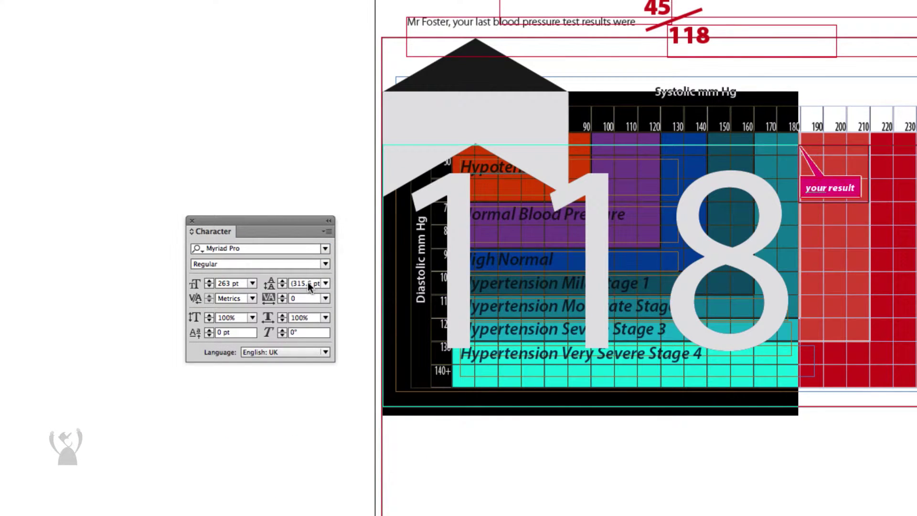
{"action": "key", "text": "ctrl+z"}
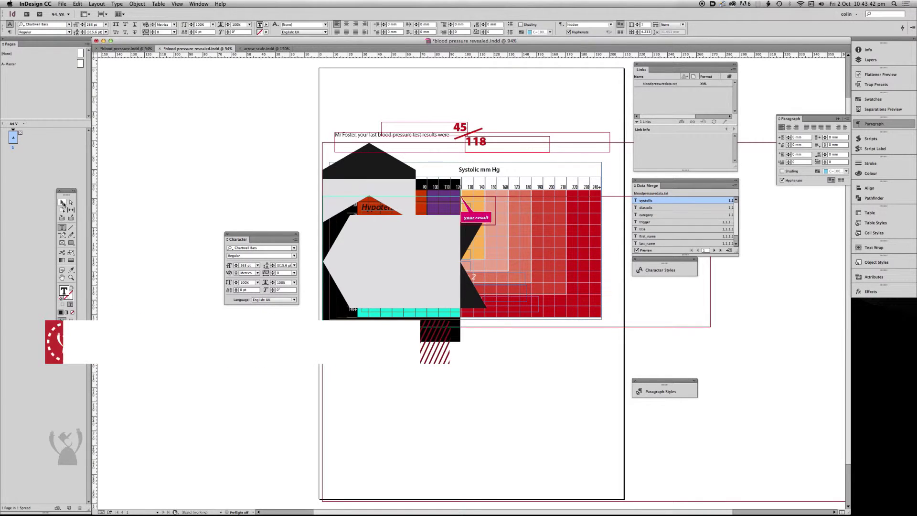
{"action": "key", "text": "Escape"}
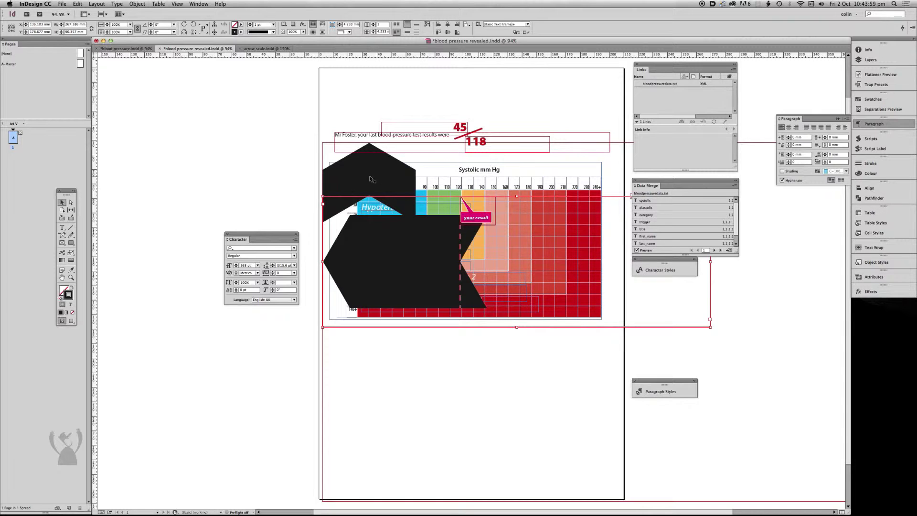
{"action": "left_click", "coordinate": [406, 169]}
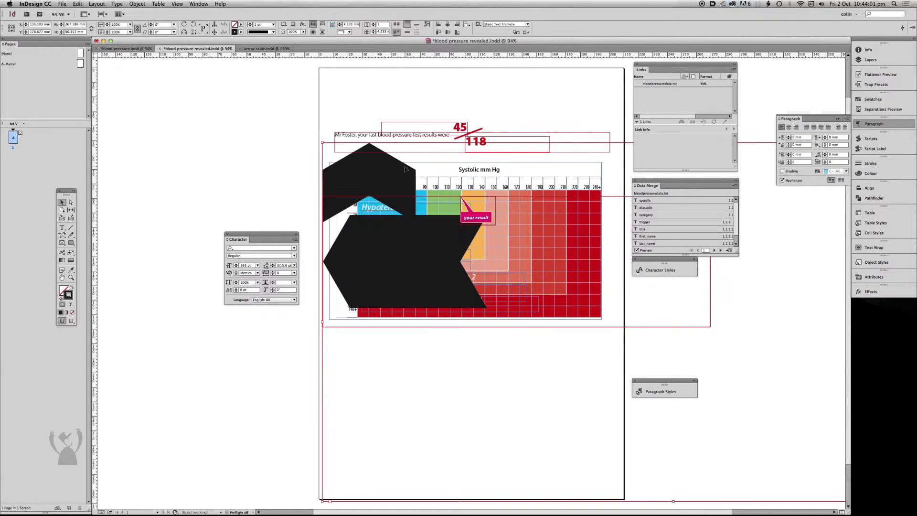
{"action": "left_click", "coordinate": [173, 25]}
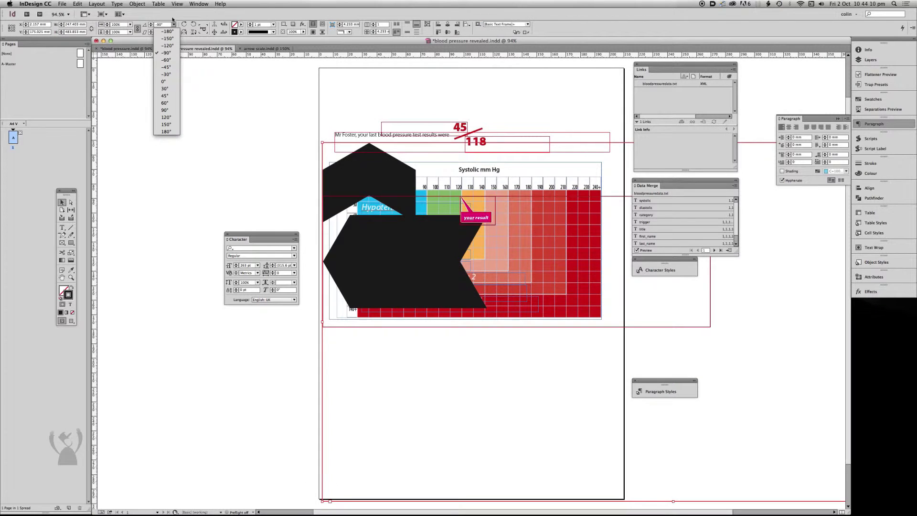
{"action": "left_click", "coordinate": [173, 25]}
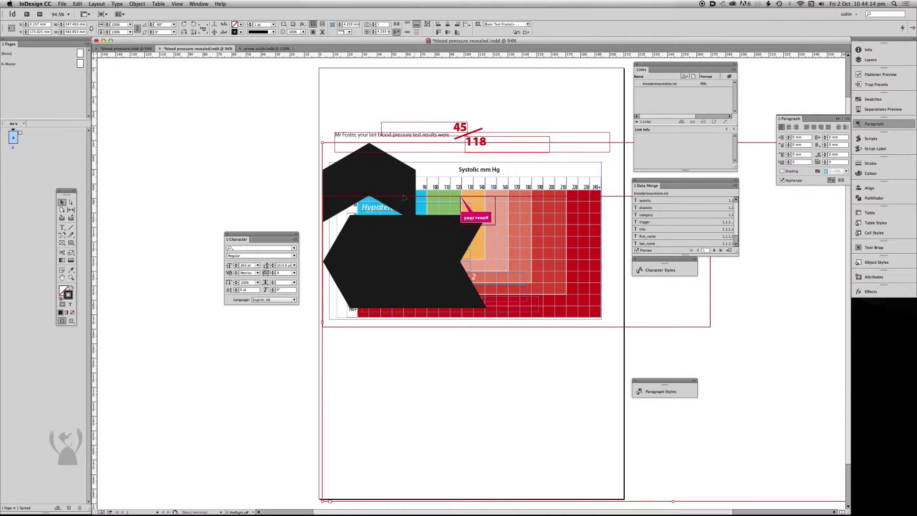
{"action": "left_click", "coordinate": [431, 212]}
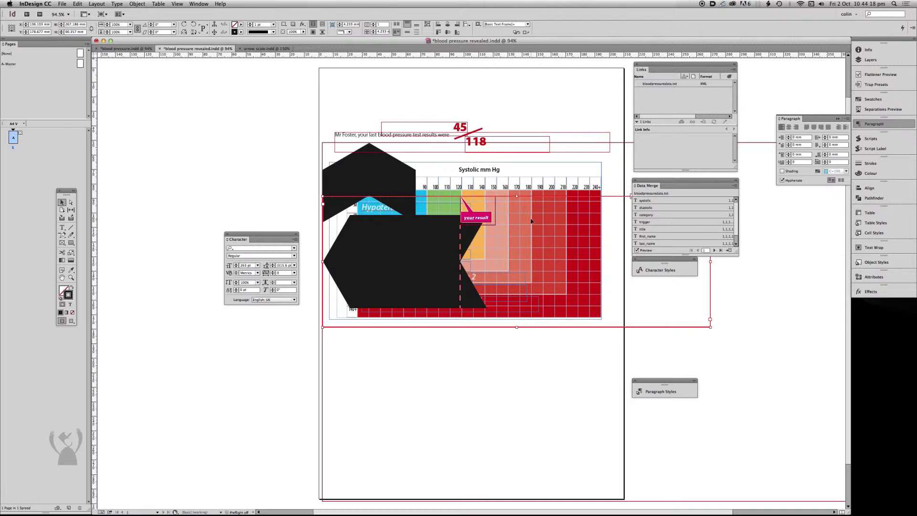
{"action": "right_click", "coordinate": [514, 217]}
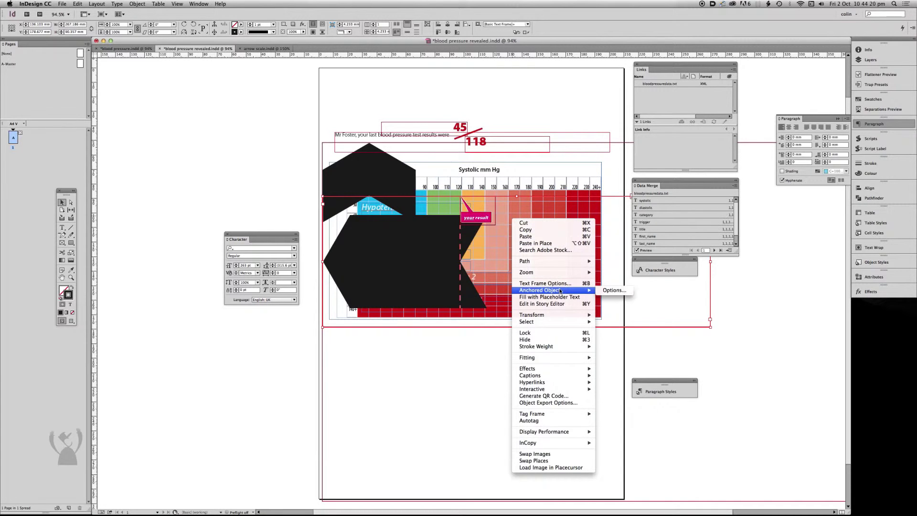
{"action": "left_click", "coordinate": [619, 294]}
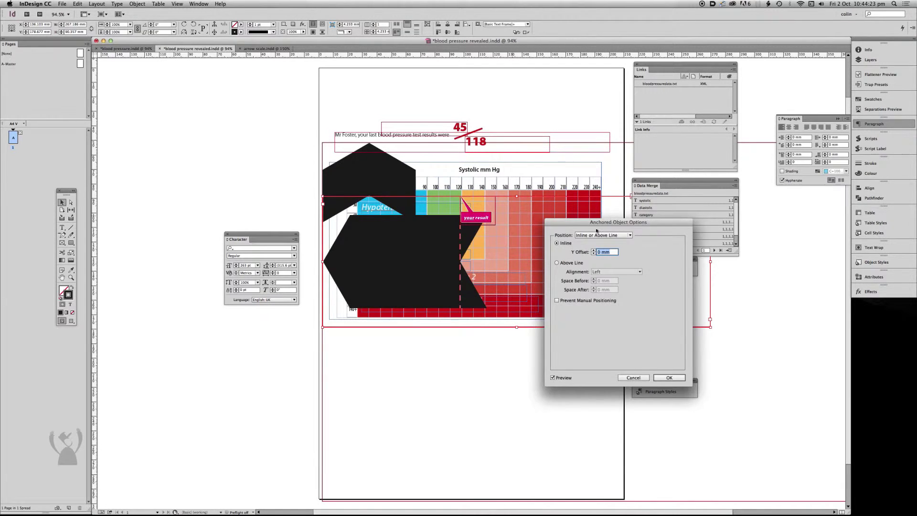
{"action": "left_click_drag", "start_coordinate": [577, 223], "coordinate": [505, 191]}
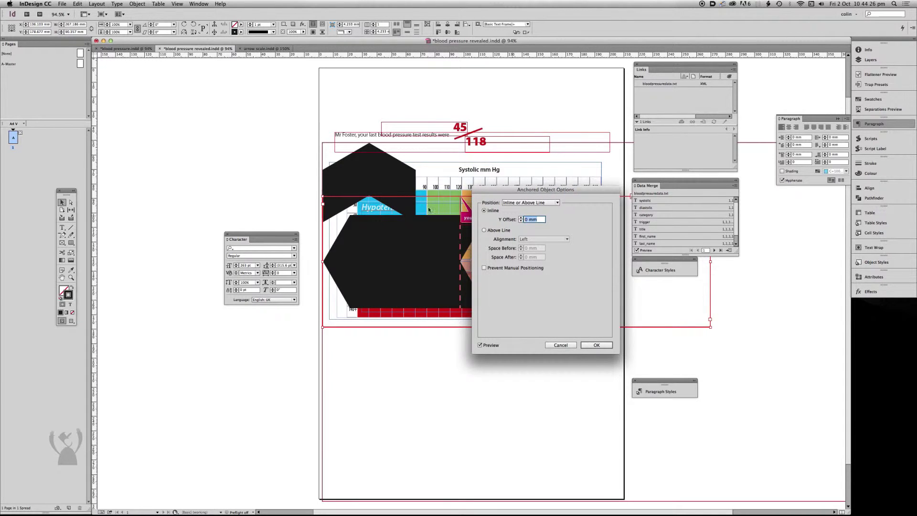
{"action": "key", "text": "Return"}
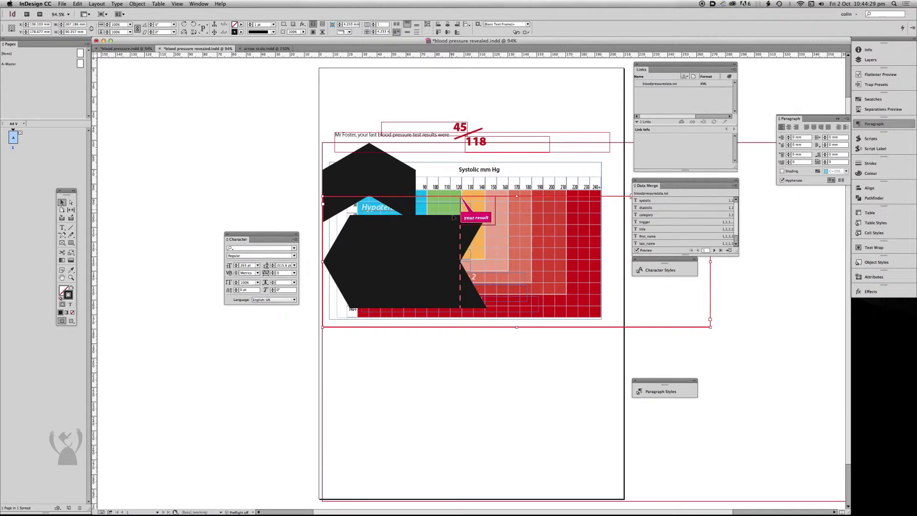
{"action": "left_click", "coordinate": [490, 225]}
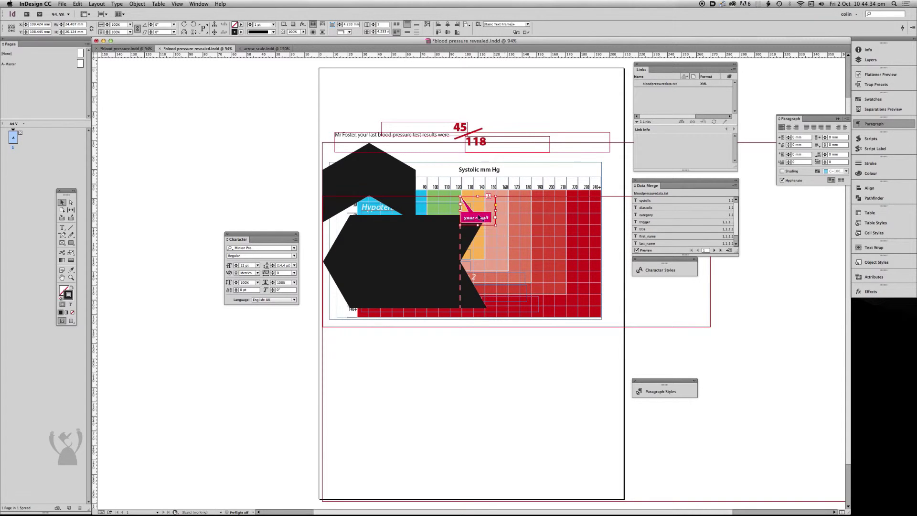
Inspect the your result frame's Custom anchored object options, cancel, and switch to arrow scale.indd
{"action": "right_click", "coordinate": [480, 213]}
{"action": "mouse_move", "coordinate": [507, 284]}
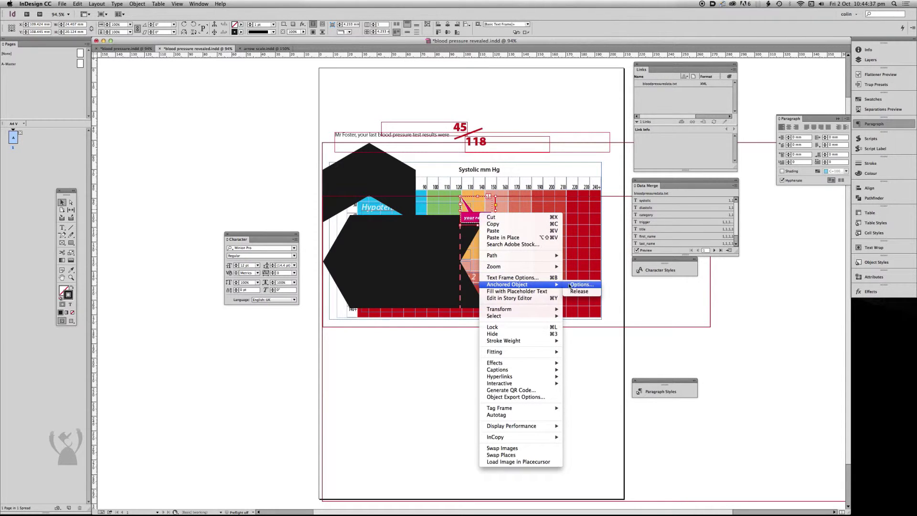
{"action": "left_click", "coordinate": [578, 284]}
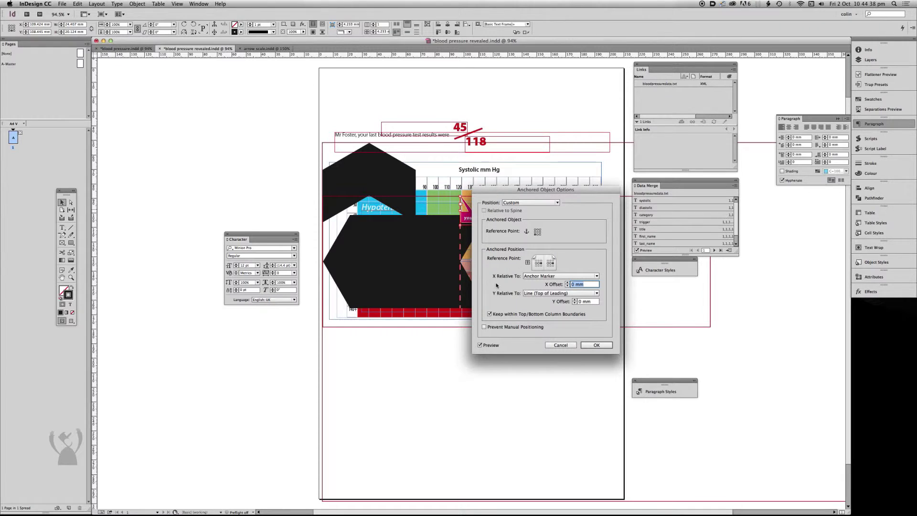
{"action": "left_click_drag", "start_coordinate": [506, 195], "coordinate": [547, 197]}
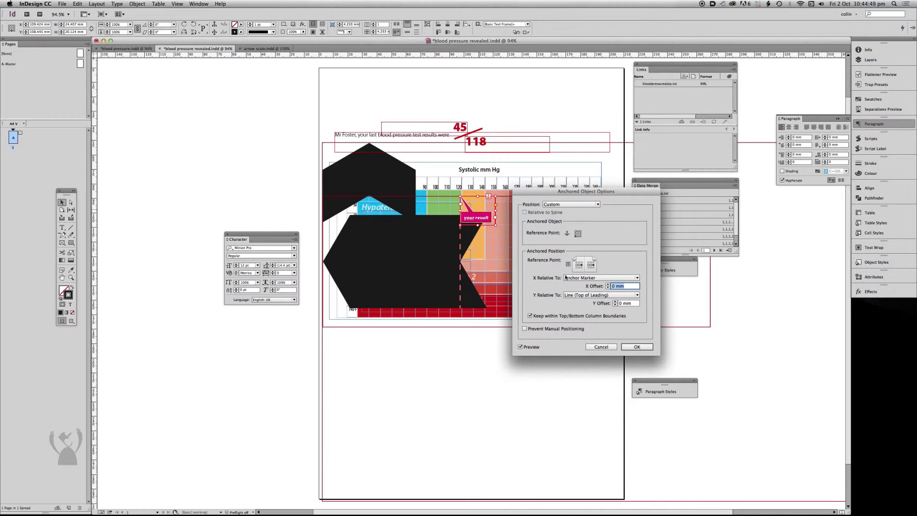
{"action": "left_click", "coordinate": [611, 349]}
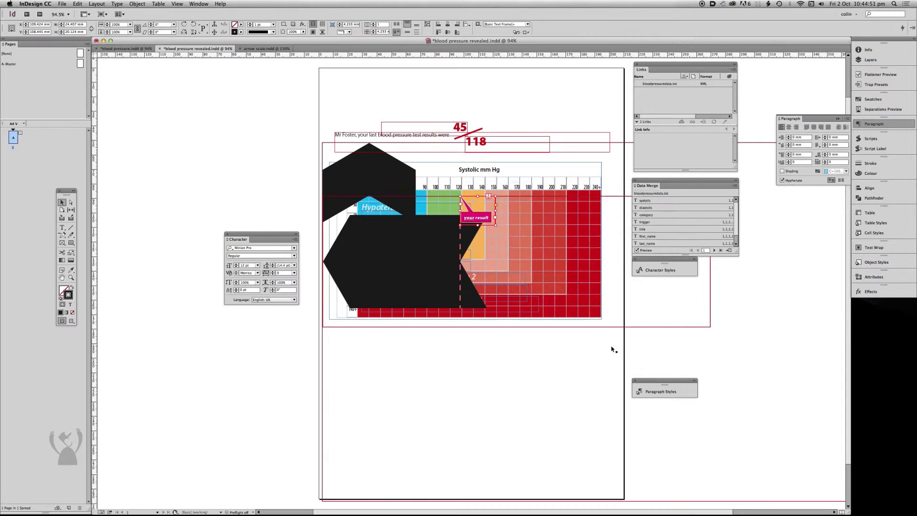
{"action": "key", "text": "ctrl+Tab"}
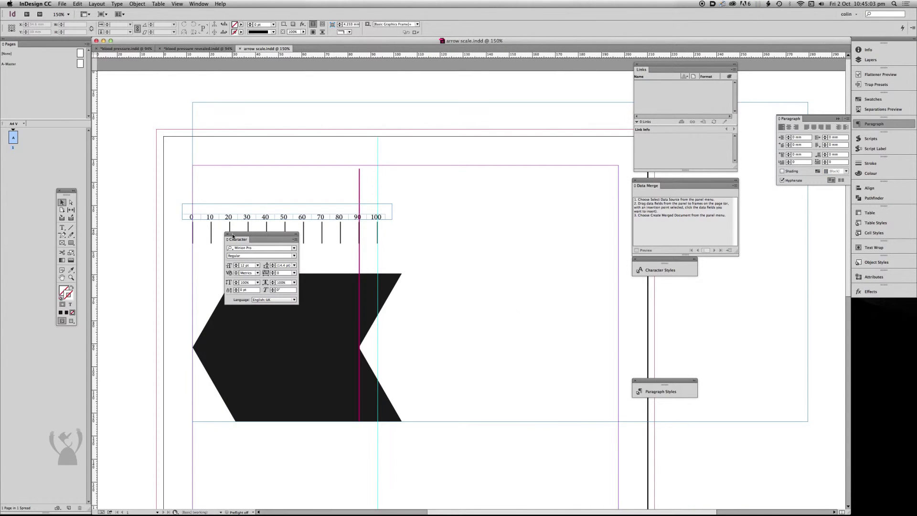
Select all the Chartwell Bars arrow text and delete two characters to shorten the chevron
{"action": "left_click_drag", "start_coordinate": [228, 239], "coordinate": [504, 342]}
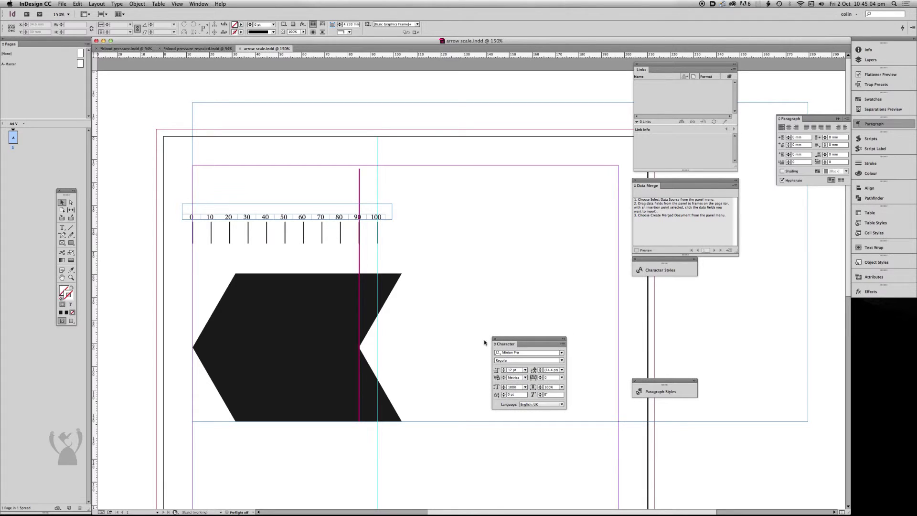
{"action": "key", "text": "t"}
{"action": "left_click", "coordinate": [272, 307]}
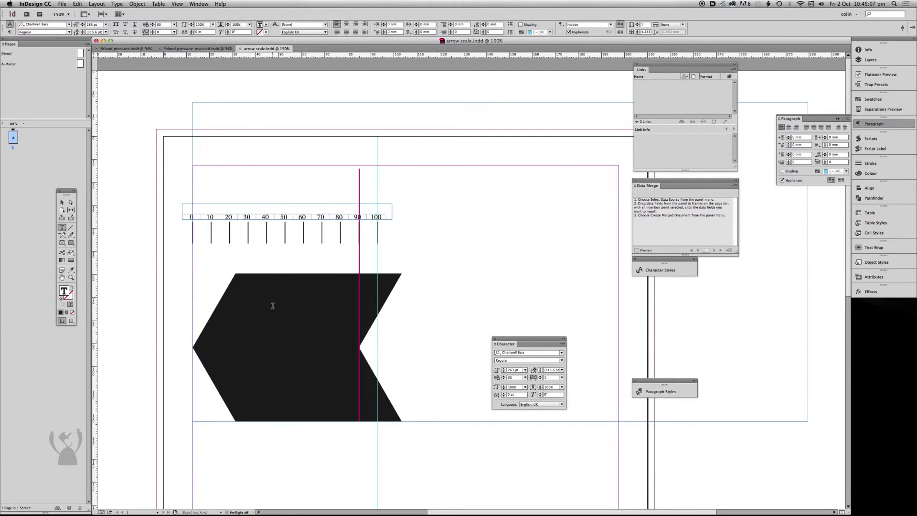
{"action": "key", "text": "ctrl+a"}
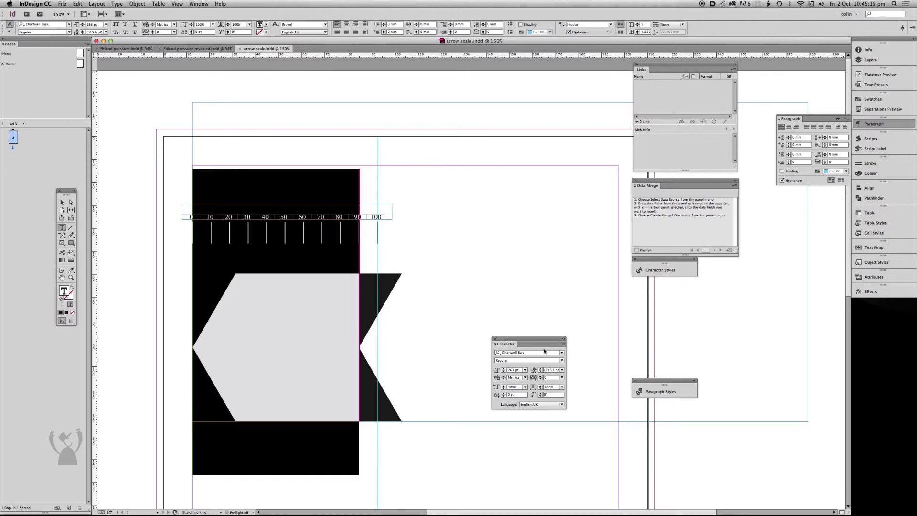
{"action": "type", "text": "<"}
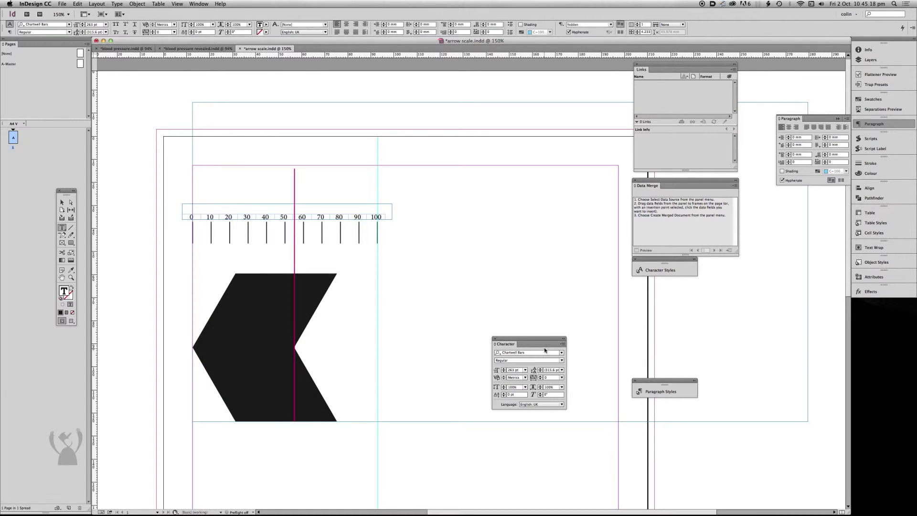
{"action": "type", "text": "<"}
{"action": "key", "text": "BackSpace"}
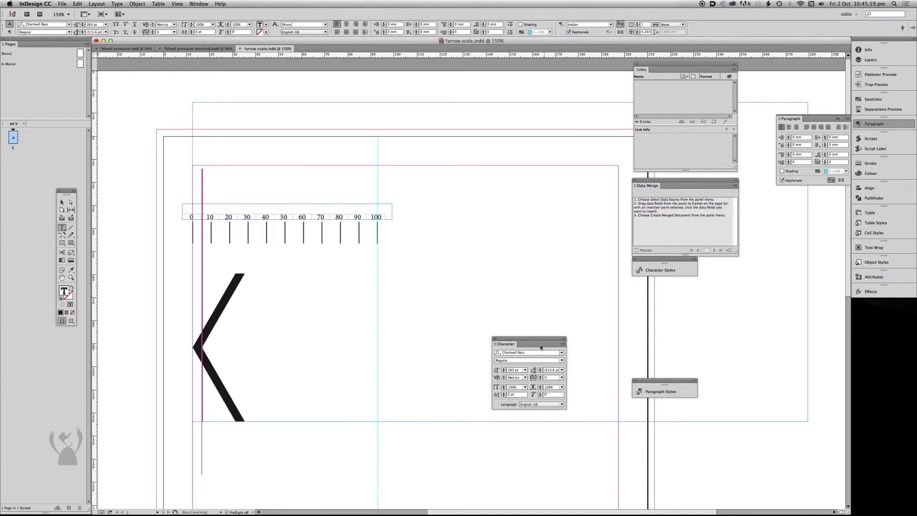
{"action": "key", "text": "BackSpace"}
{"action": "type", "text": "<"}
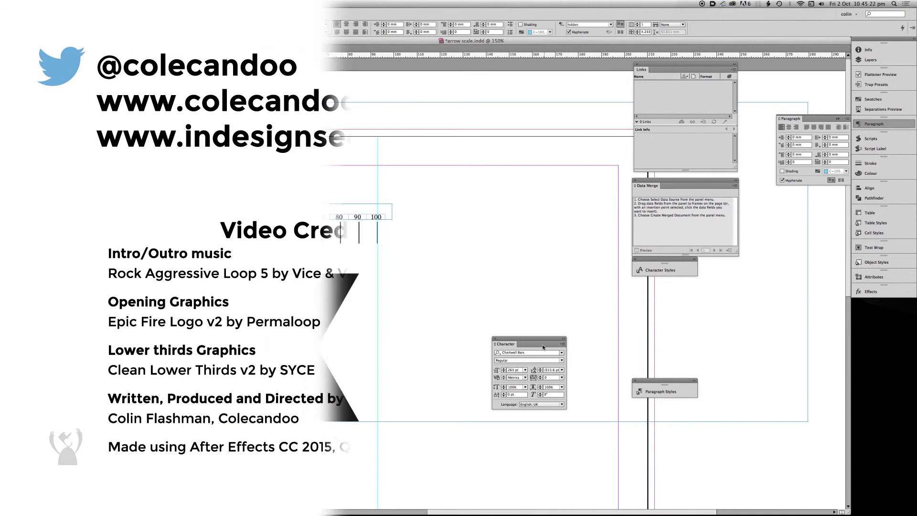